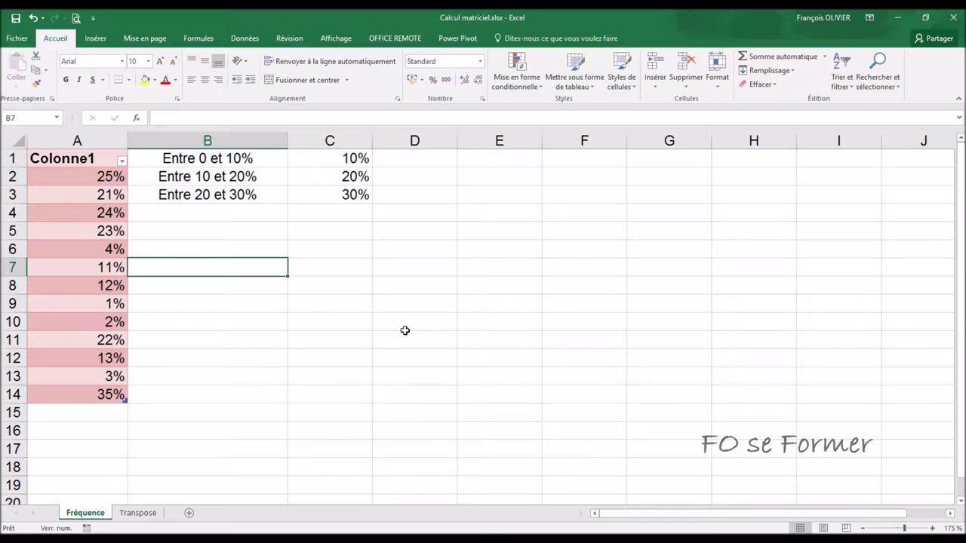
# Select D1:D3, start a =FREQUENCE formula from the autocomplete, and open its arguments dialog.
pyautogui.click(426, 152)
pyautogui.hotkey('ctrl', 'shift', 'Down')
pyautogui.moveTo(420, 156); pyautogui.dragTo(413, 189)
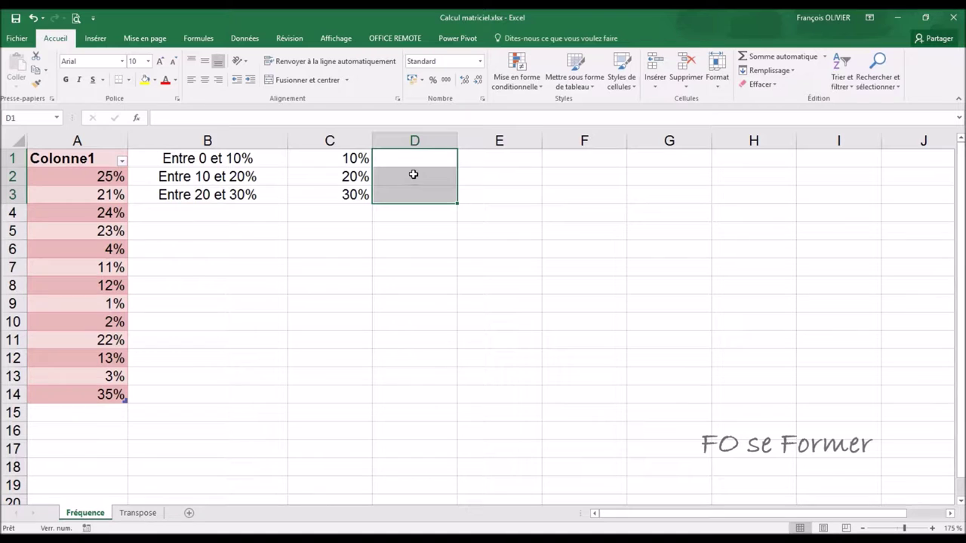
pyautogui.write('=')
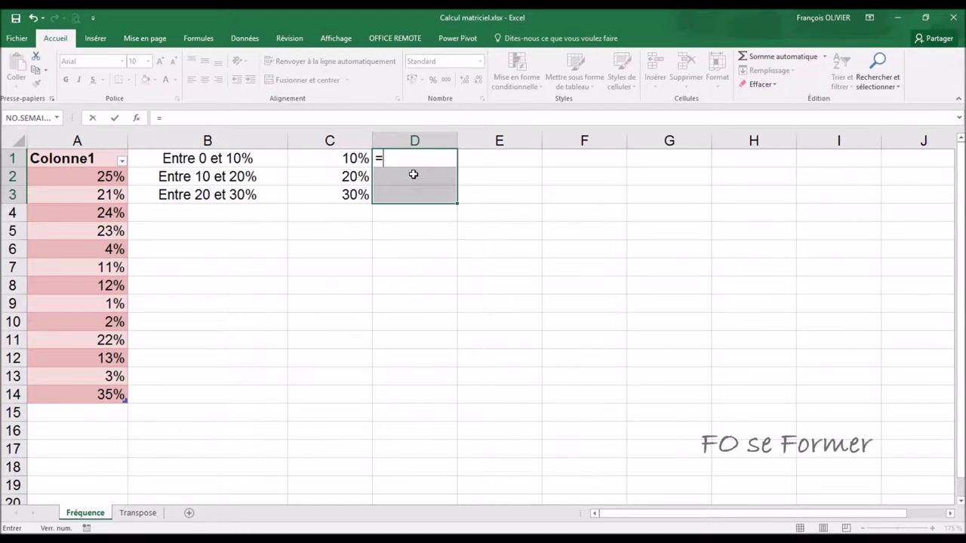
pyautogui.write('fr')
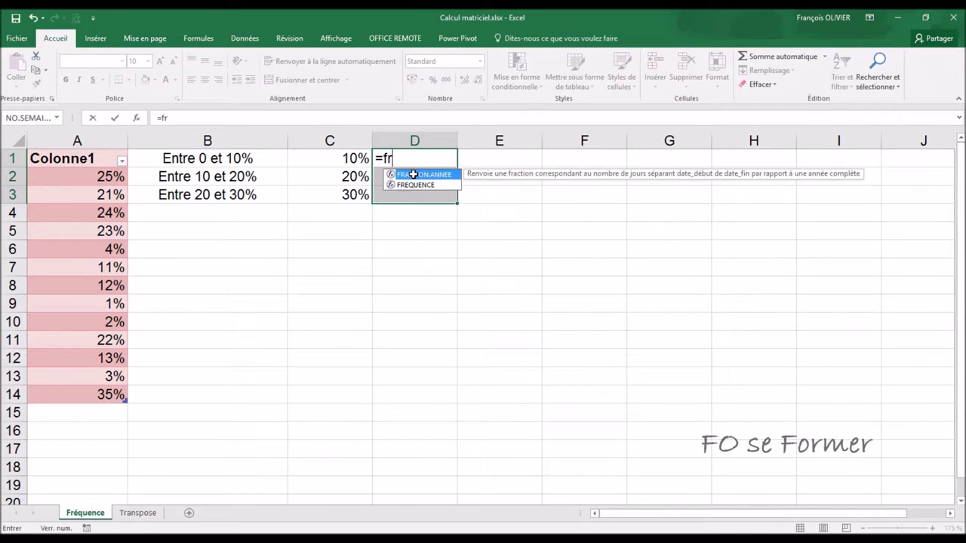
pyautogui.write('eq')
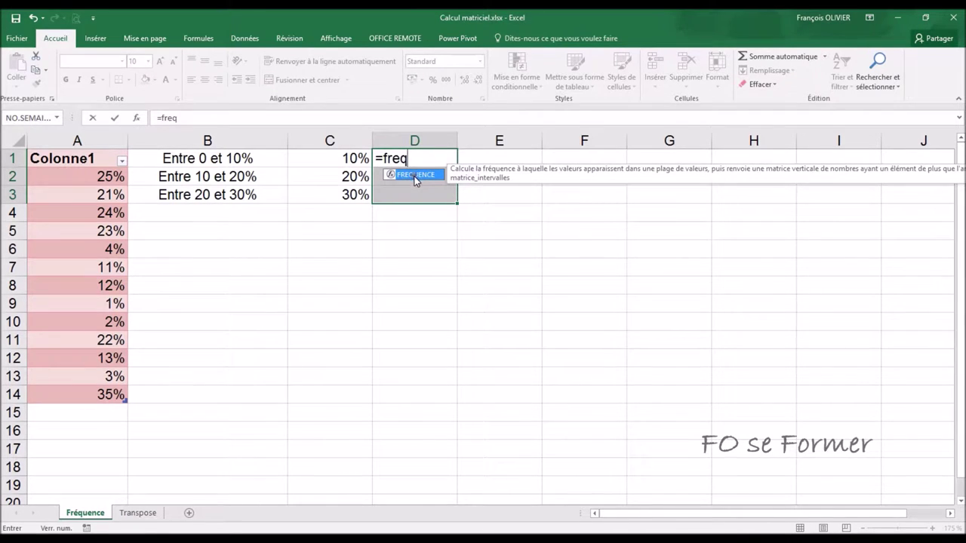
pyautogui.doubleClick(414, 176)
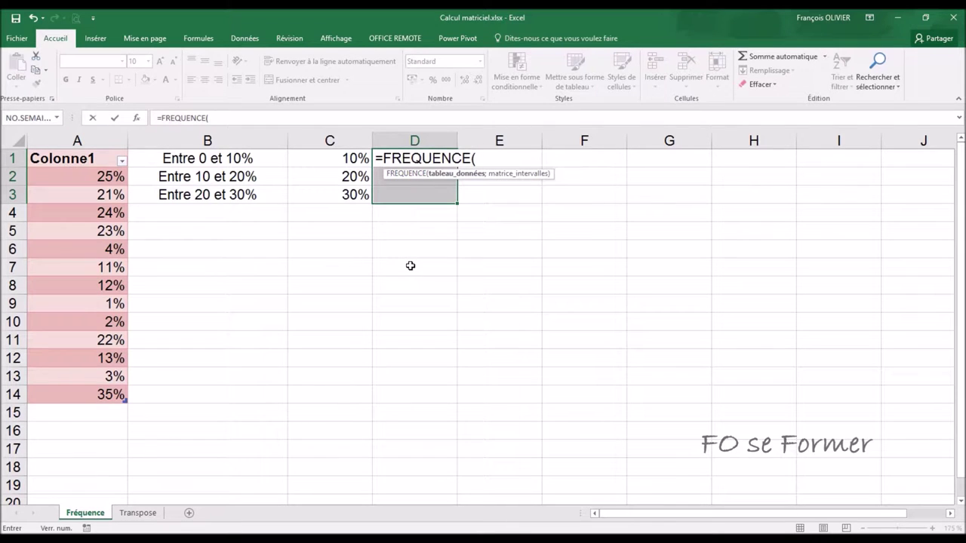
pyautogui.click(140, 119)
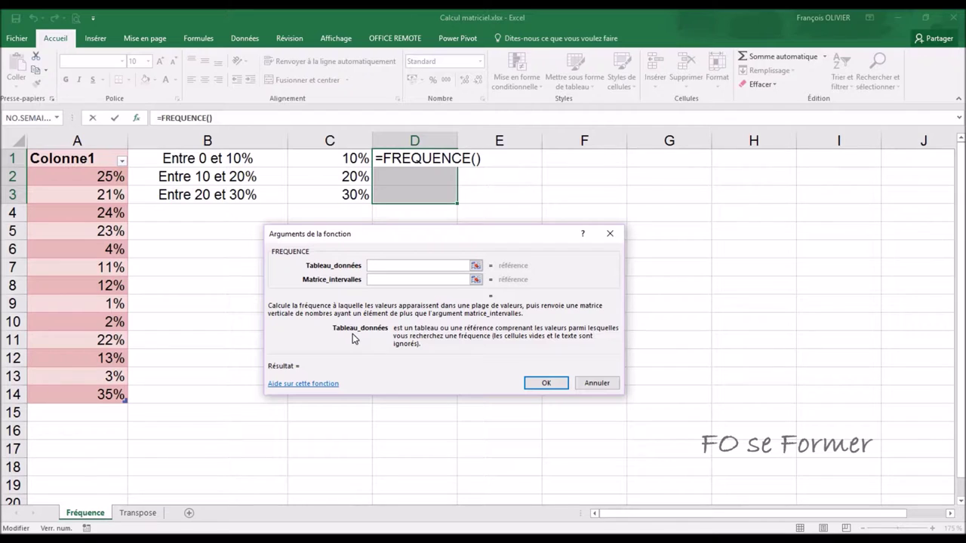
# Set FREQUENCE's data range to A2:A14 and interval bounds to C1:C3, giving 4 in D1.
pyautogui.click(385, 266)
pyautogui.moveTo(86, 178); pyautogui.dragTo(82, 392)
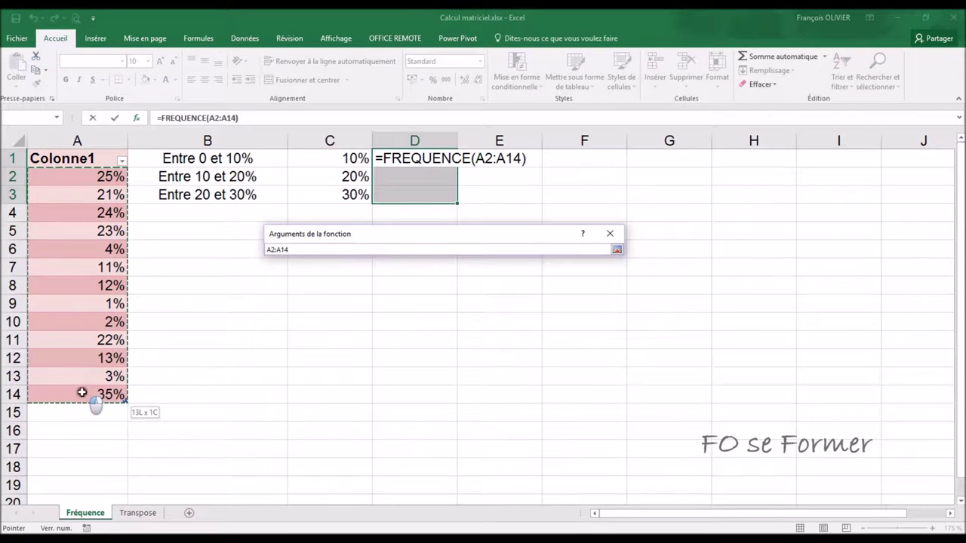
pyautogui.moveTo(82, 393); pyautogui.dragTo(81, 392)
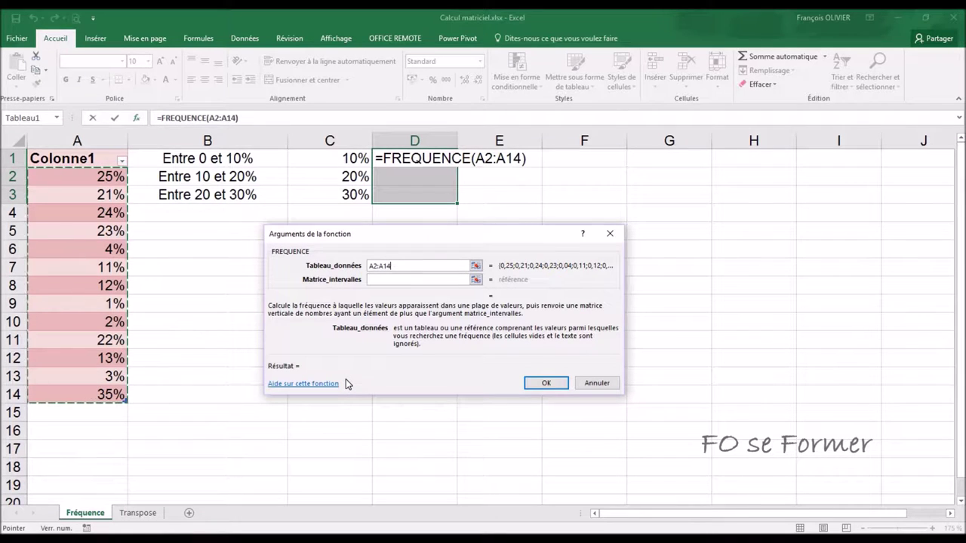
pyautogui.click(379, 280)
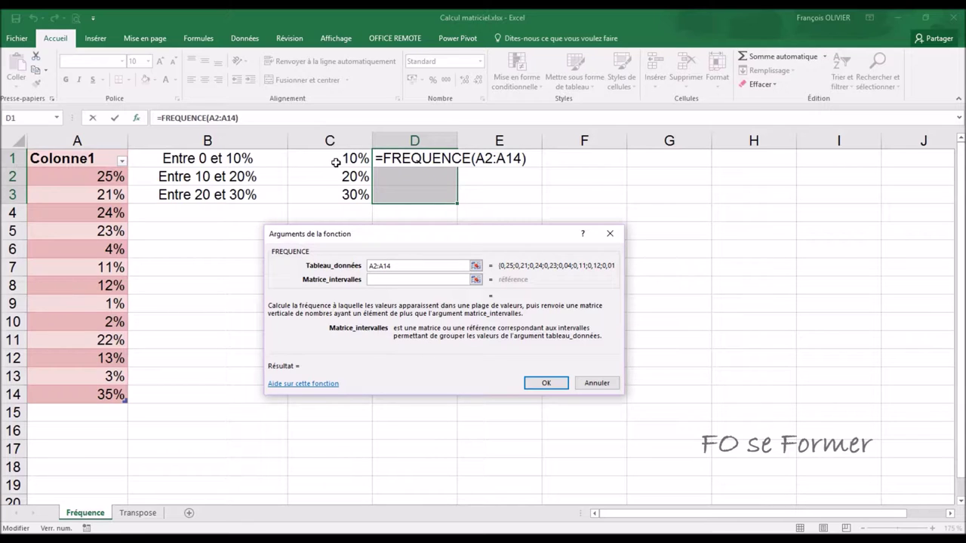
pyautogui.moveTo(336, 162); pyautogui.dragTo(334, 193)
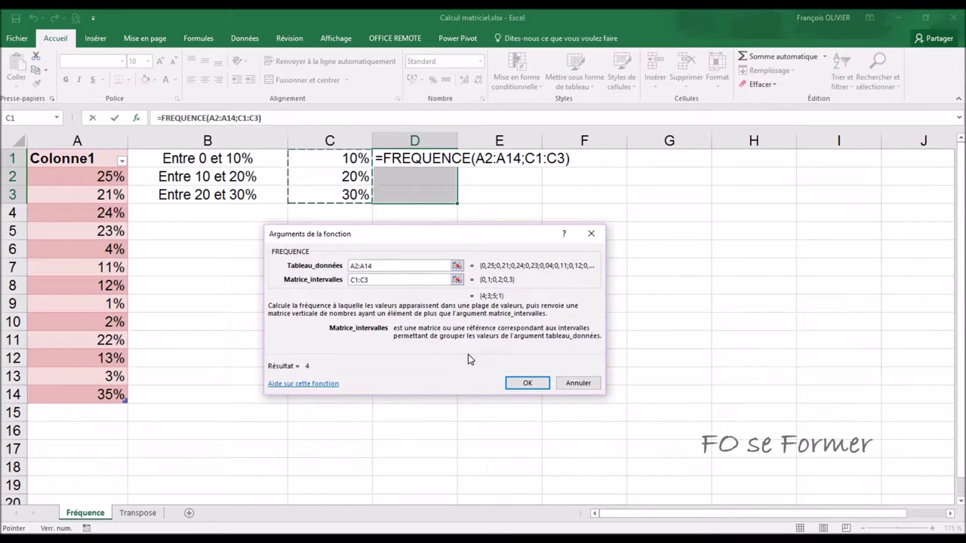
pyautogui.click(519, 380)
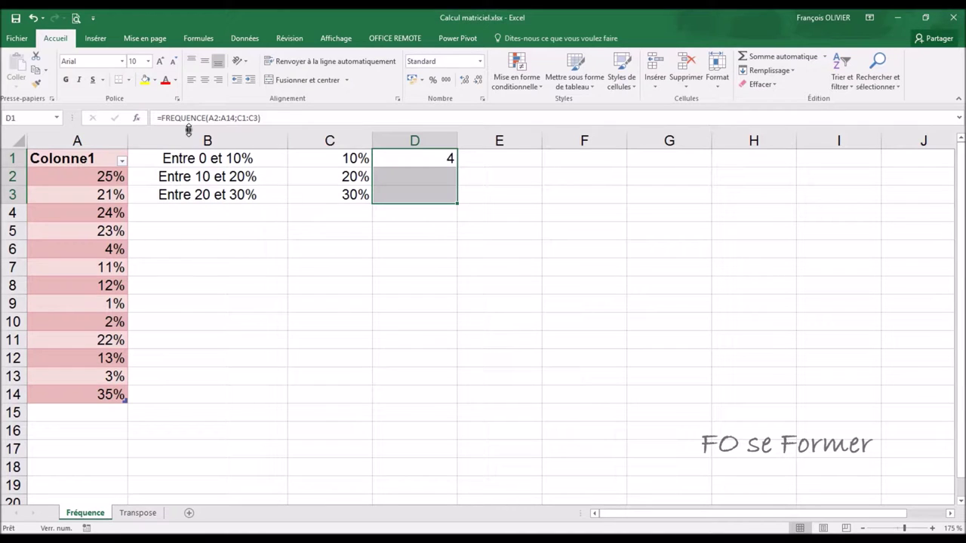
# Enter FREQUENCE as an array formula over D1:D3 showing 4, 3, 5, then go to the Transpose sheet.
pyautogui.click(136, 118)
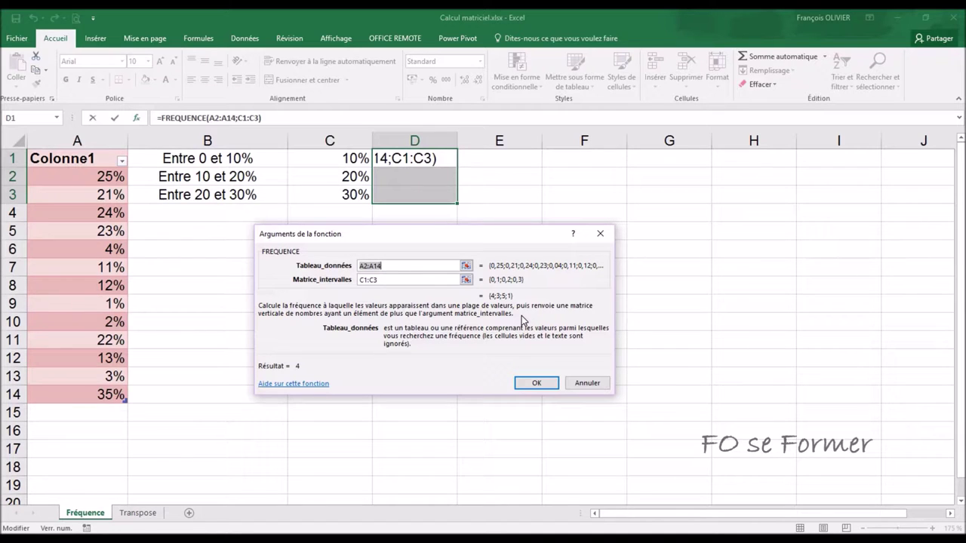
pyautogui.hotkey('ctrl', 'shift', 'Return')
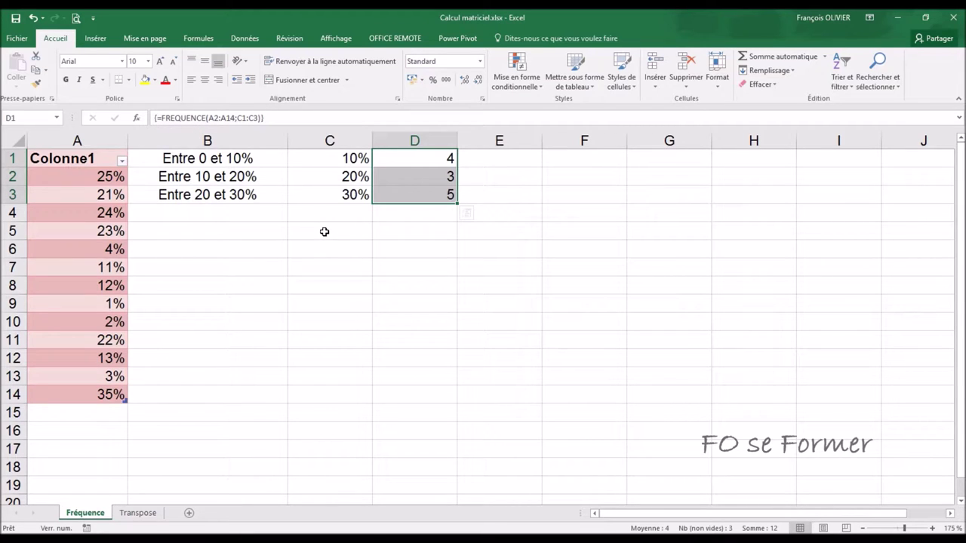
pyautogui.click(324, 232)
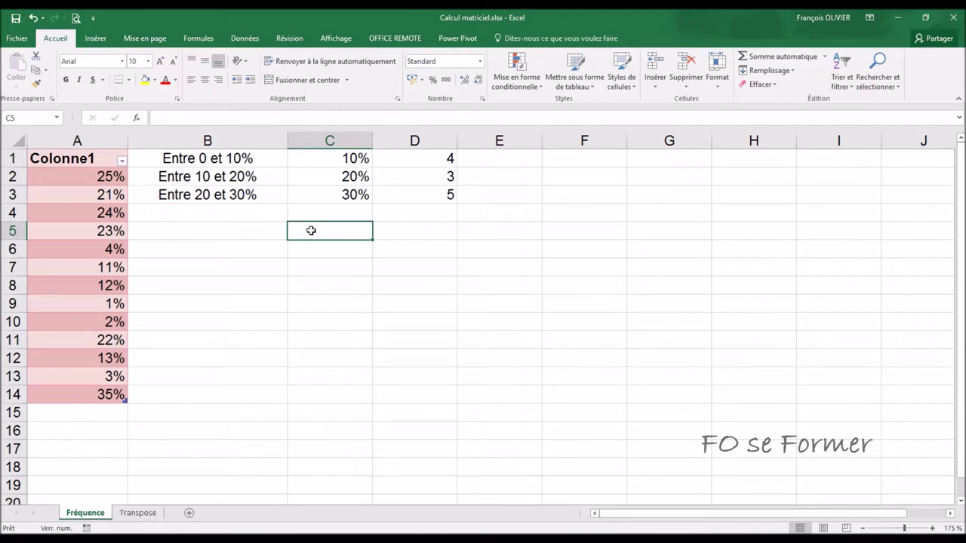
pyautogui.click(137, 513)
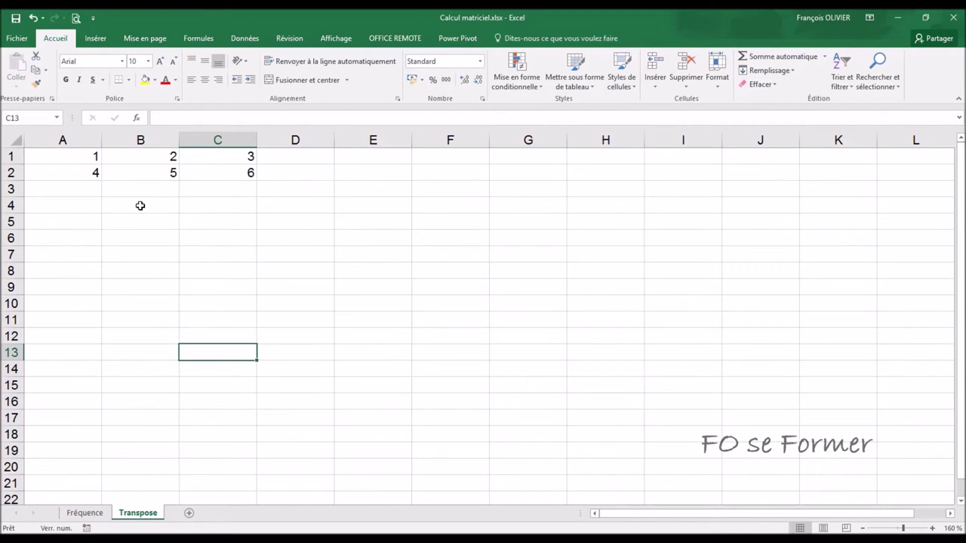
# Copy the A1:C2 block and paste it transposed at E1, filling E1:F3.
pyautogui.moveTo(99, 161); pyautogui.dragTo(212, 170)
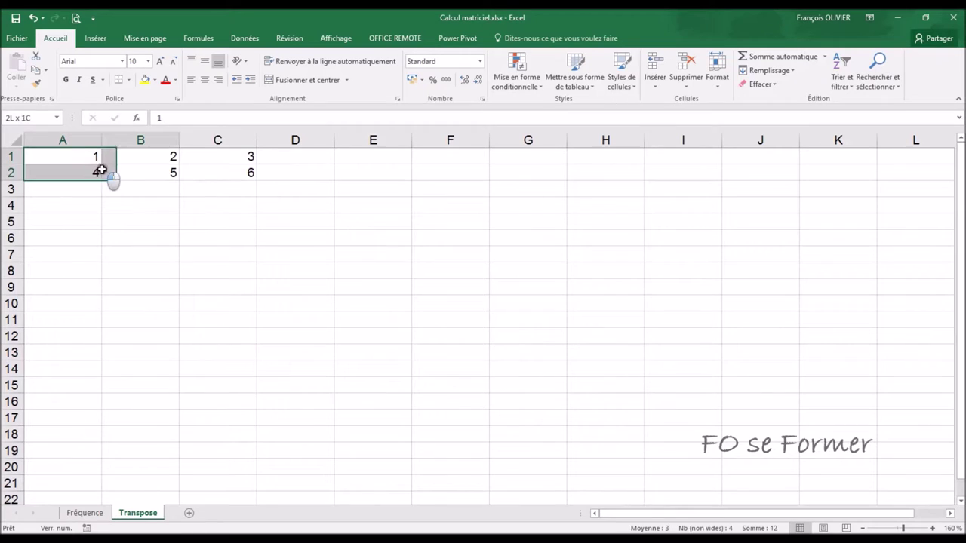
pyautogui.click(33, 70)
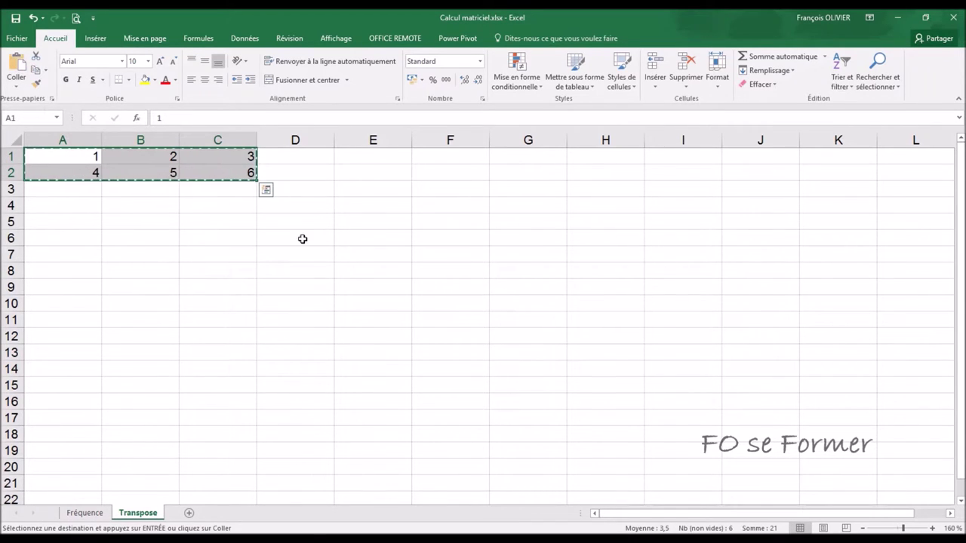
pyautogui.click(377, 154)
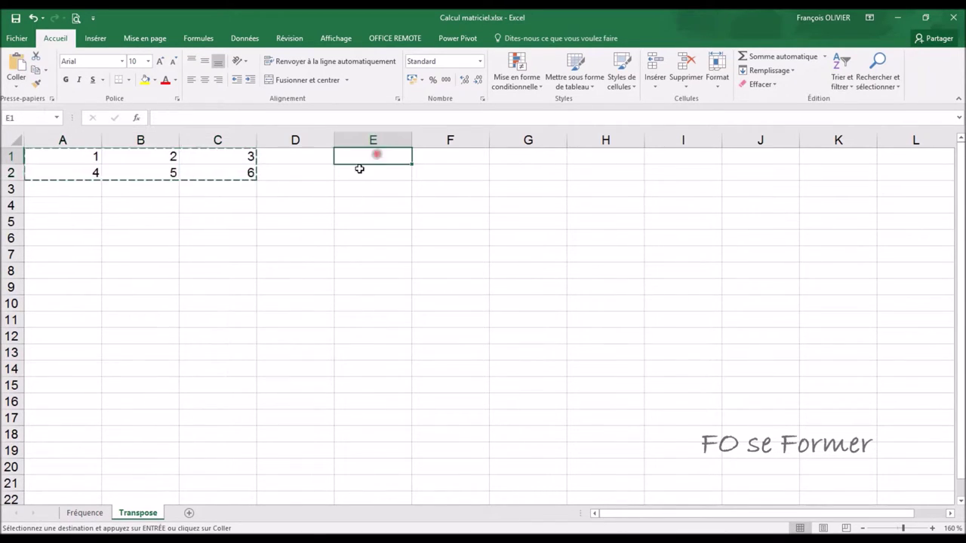
pyautogui.click(16, 88)
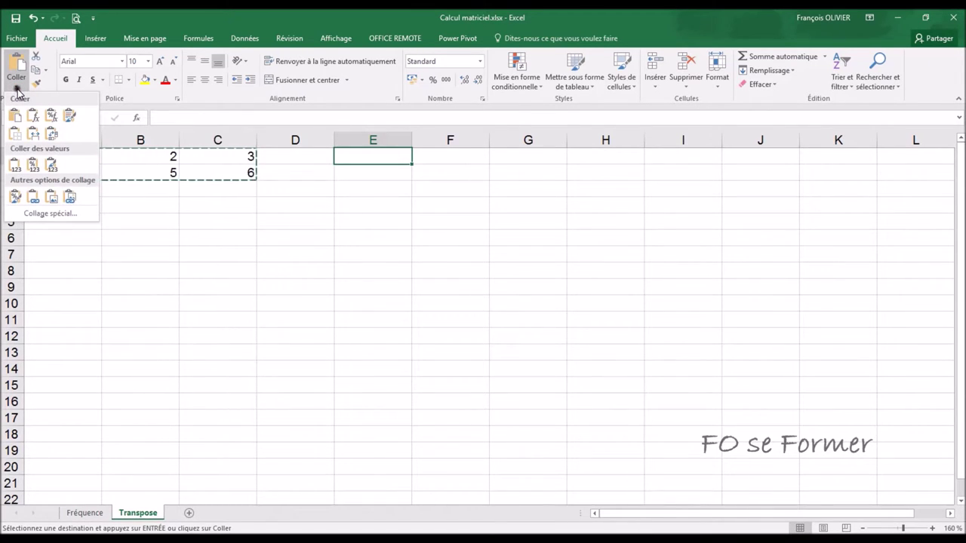
pyautogui.click(52, 134)
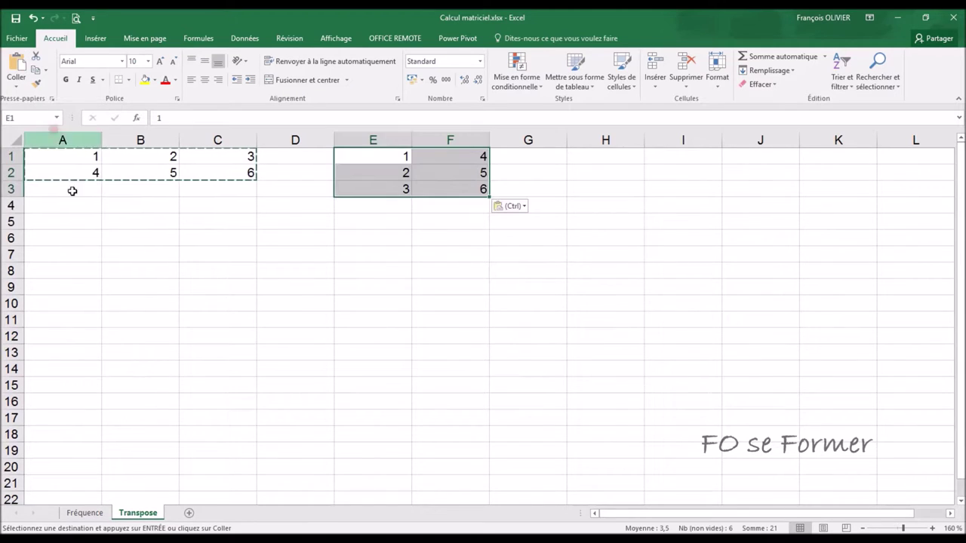
pyautogui.click(266, 267)
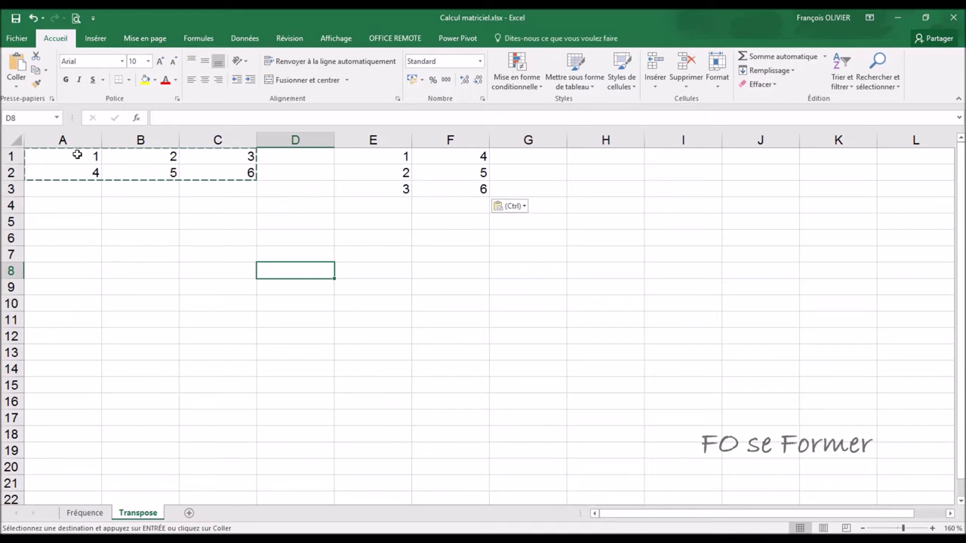
# Select H1:I3, start =TRANSPOSE from the autocomplete, and open its arguments dialog.
pyautogui.moveTo(608, 157); pyautogui.dragTo(612, 191)
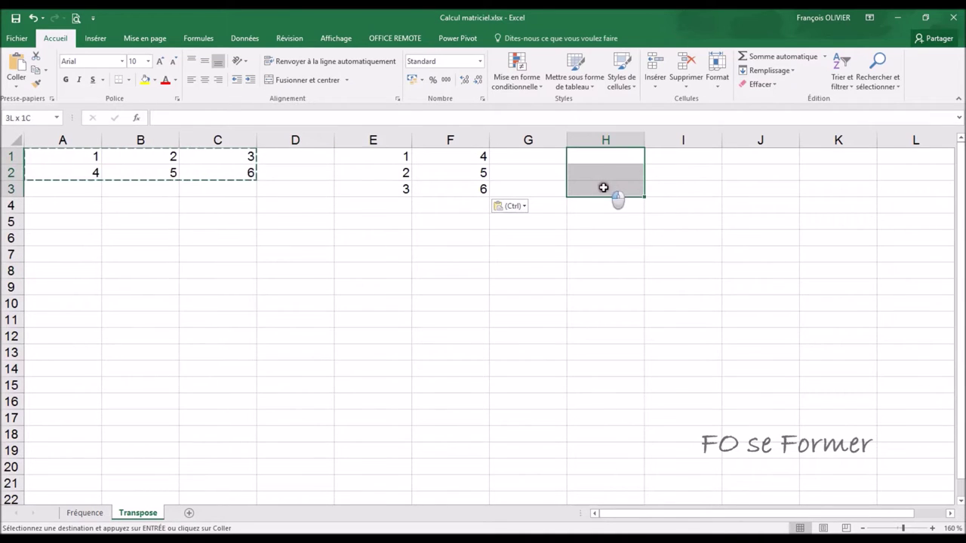
pyautogui.moveTo(612, 190); pyautogui.dragTo(658, 190)
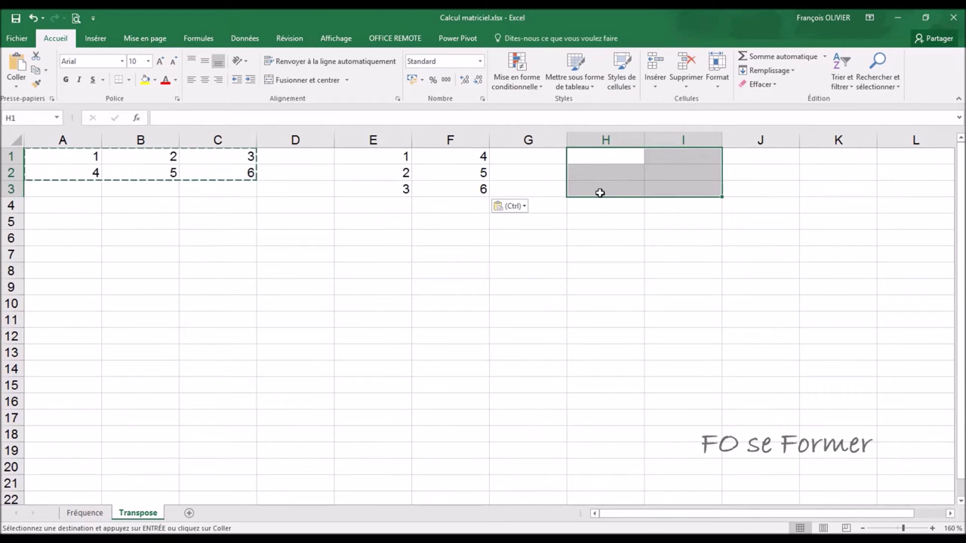
pyautogui.write('=')
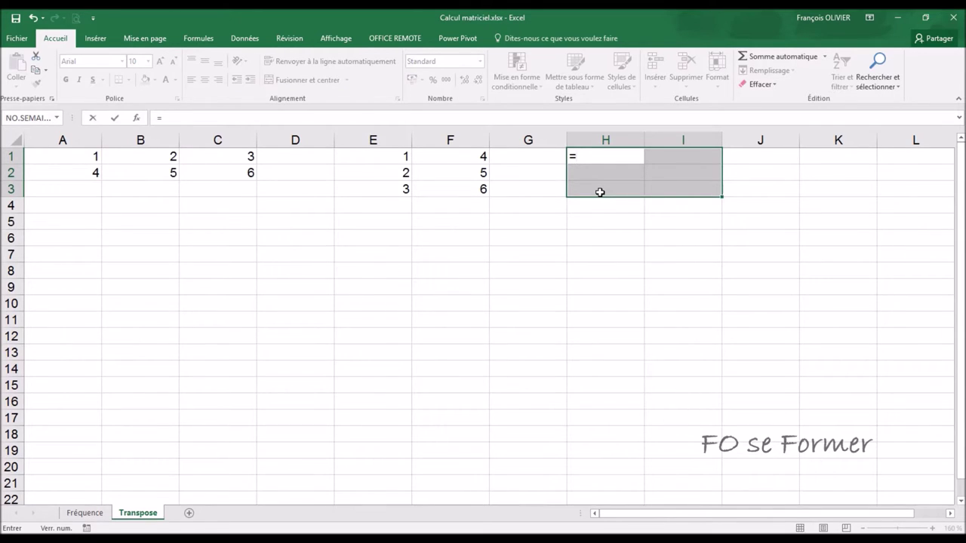
pyautogui.write('transpo')
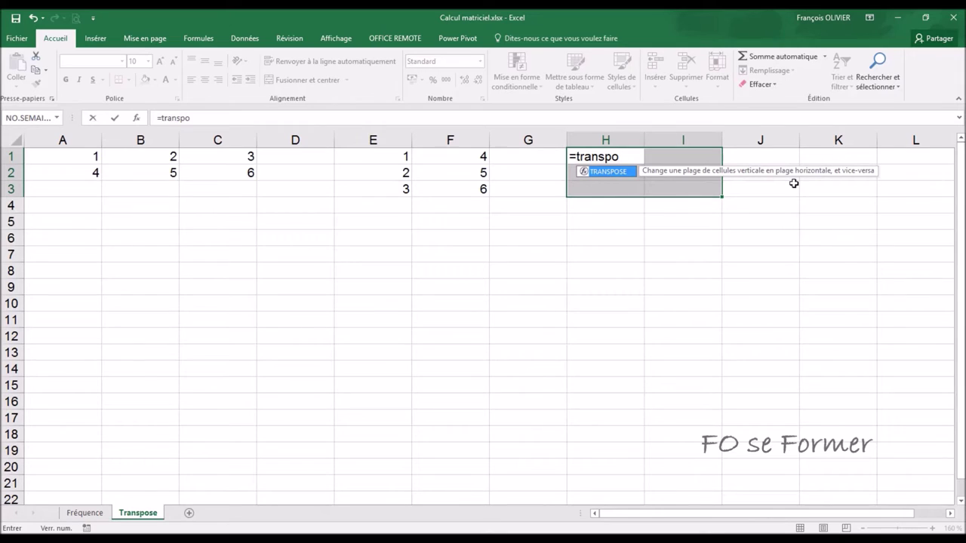
pyautogui.doubleClick(621, 173)
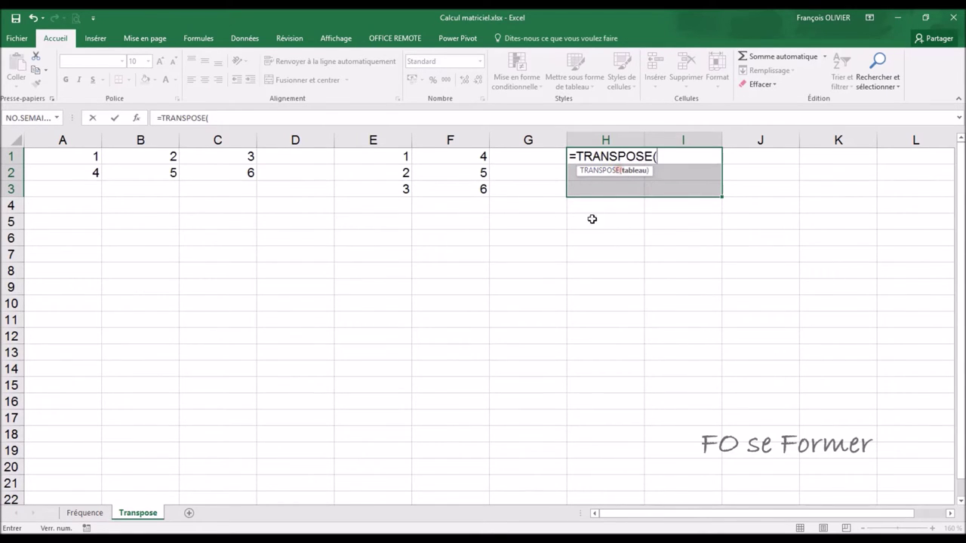
pyautogui.click(133, 118)
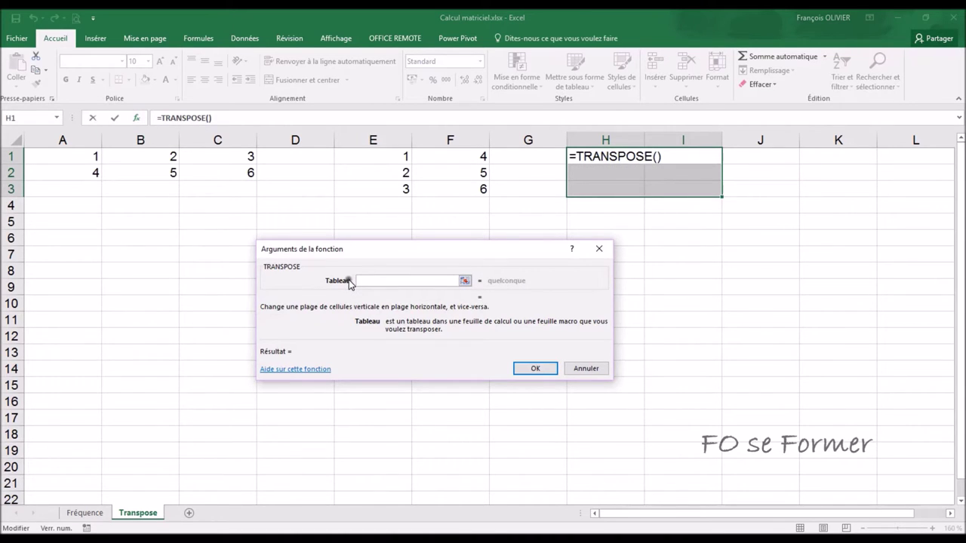
# Enter {=TRANSPOSE(A1:C2)} as an array formula in H1:I3, showing 1, 2, 3 and 4, 5, 6.
pyautogui.moveTo(82, 159)
pyautogui.mouseDown()
pyautogui.moveTo(89, 169)
pyautogui.moveTo(222, 169)
pyautogui.mouseUp()
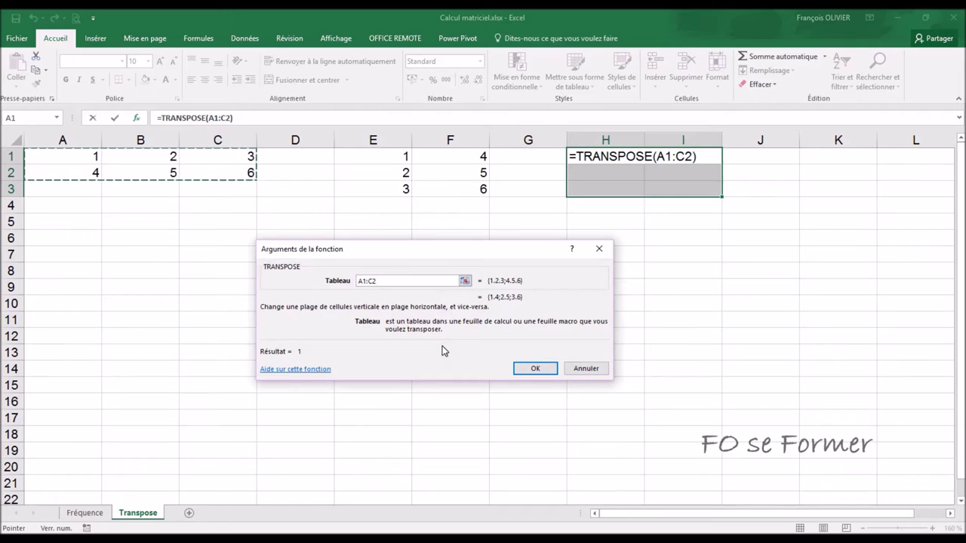
pyautogui.hotkey('ctrl', 'shift', 'Return')
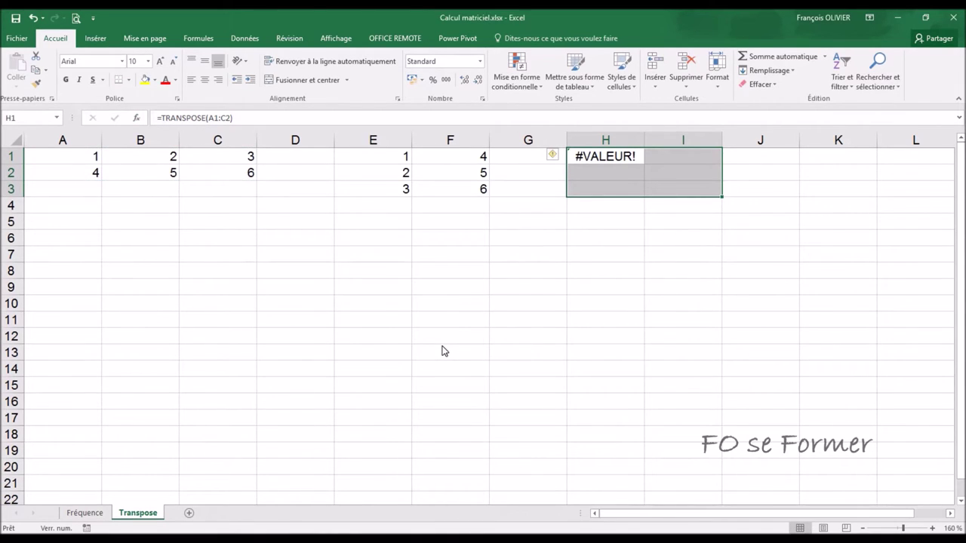
pyautogui.click(136, 121)
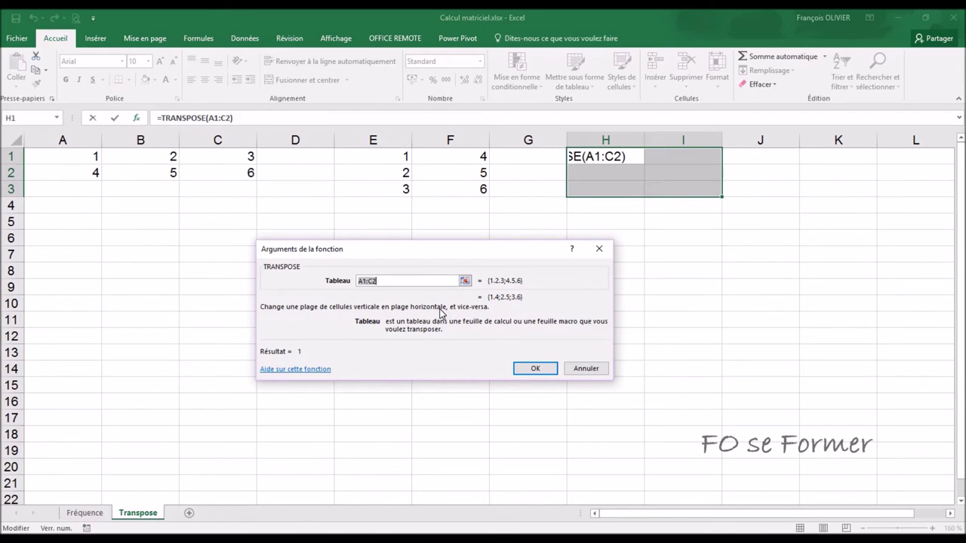
pyautogui.hotkey('ctrl', 'shift', 'Return')
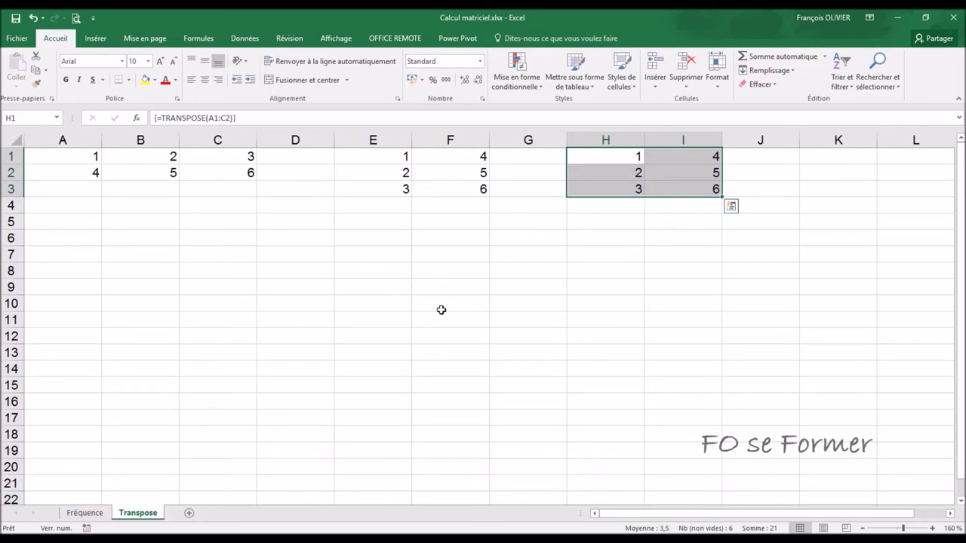
pyautogui.click(375, 288)
pyautogui.click(633, 156)
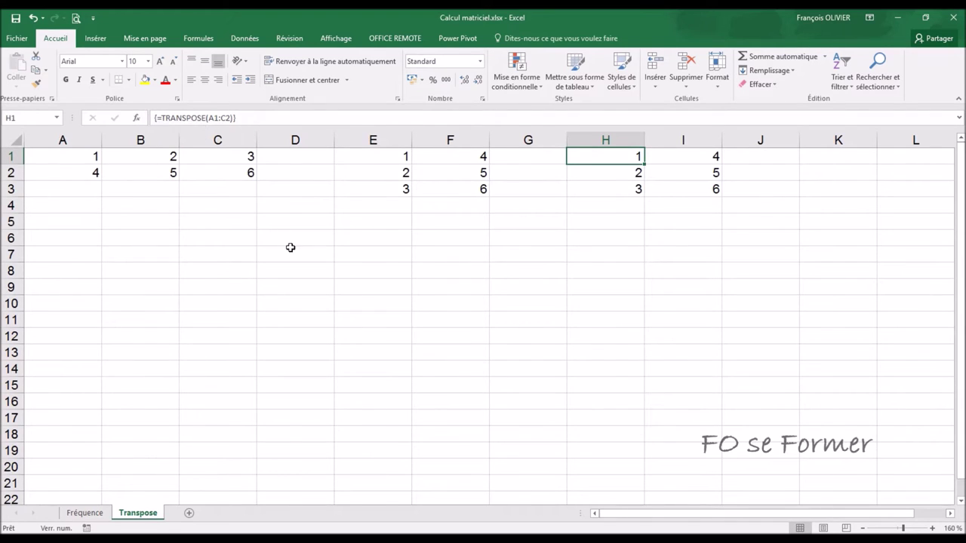
pyautogui.click(419, 252)
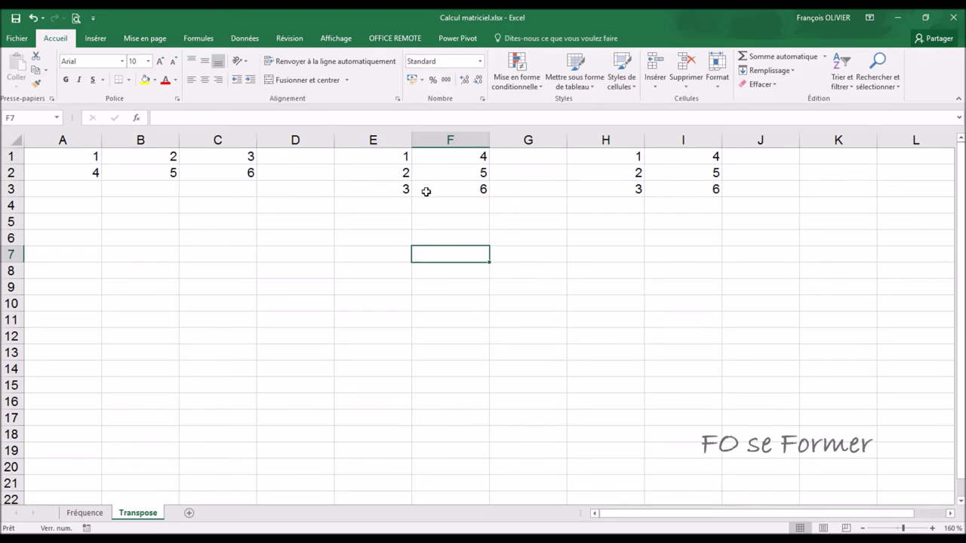
pyautogui.click(75, 161)
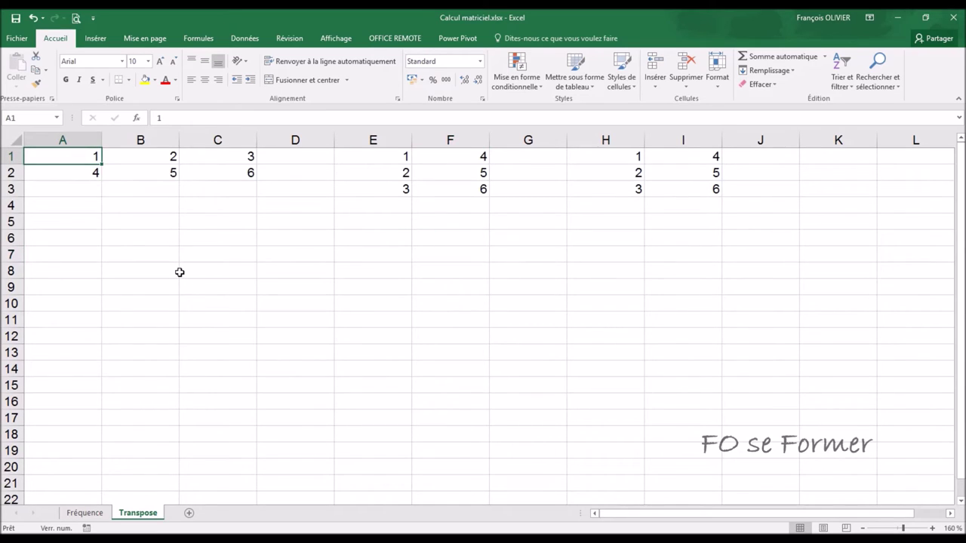
pyautogui.write('45')
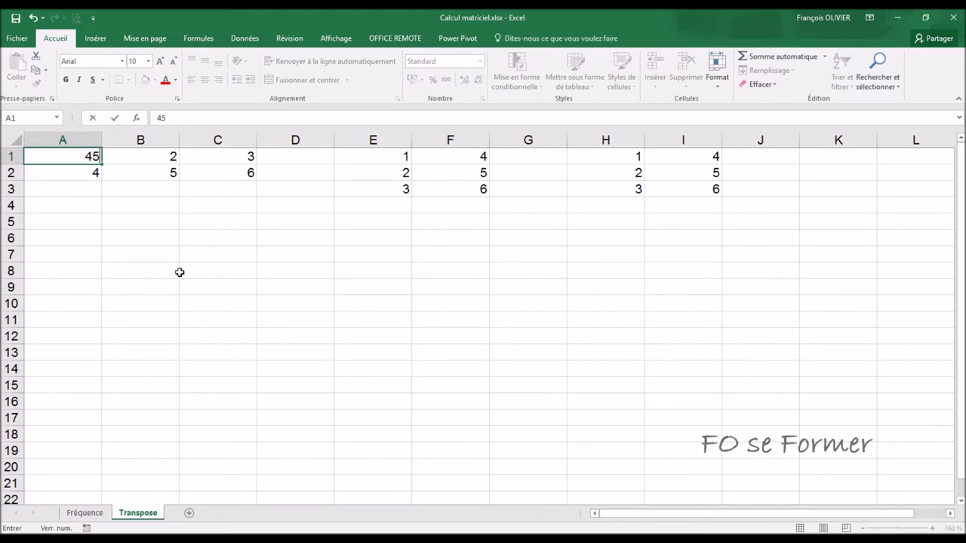
pyautogui.press('Return')
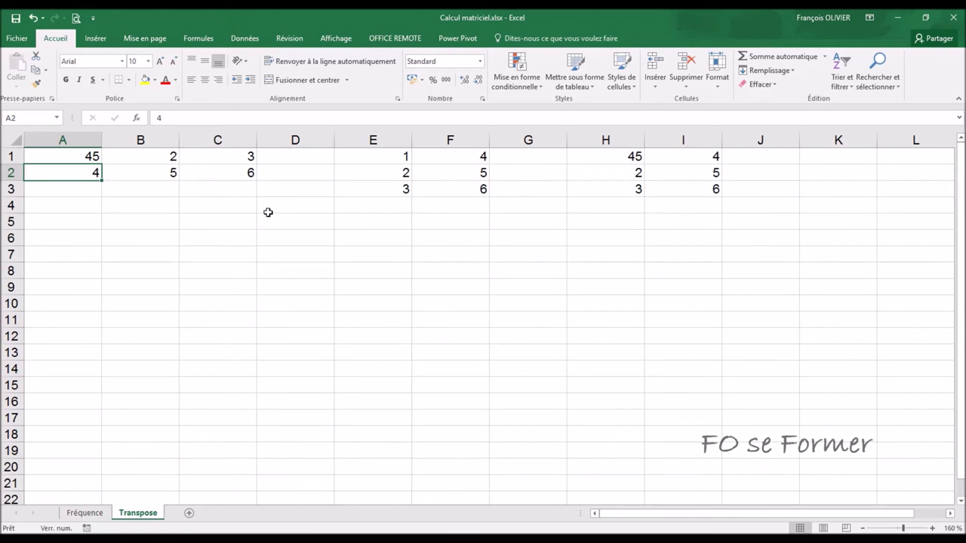
pyautogui.hotkey('ctrl', 'z')
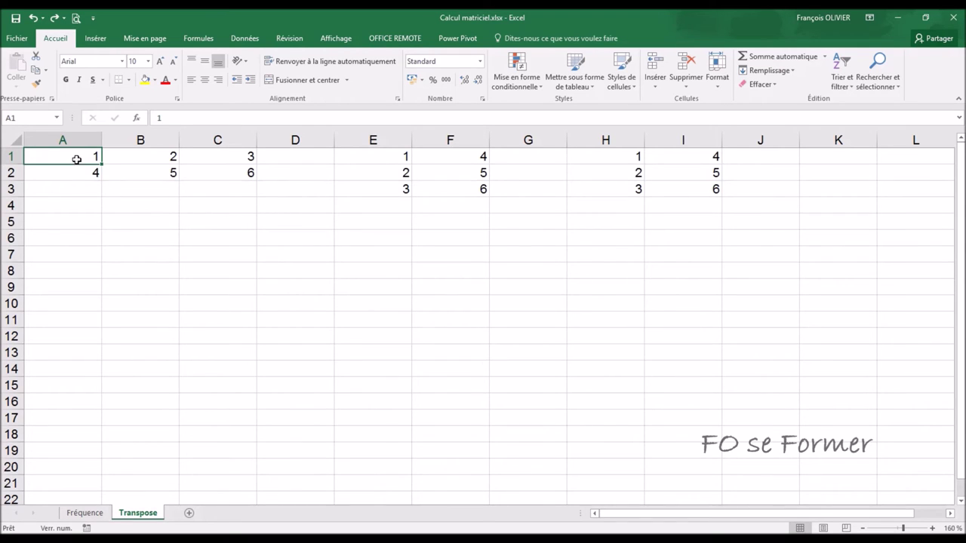
pyautogui.moveTo(76, 159); pyautogui.dragTo(213, 179)
# Copy A1:C2, open Collage spécial at E5, toggle Transposé on and off, then cancel without pasting.
pyautogui.click(35, 80)
pyautogui.click(387, 217)
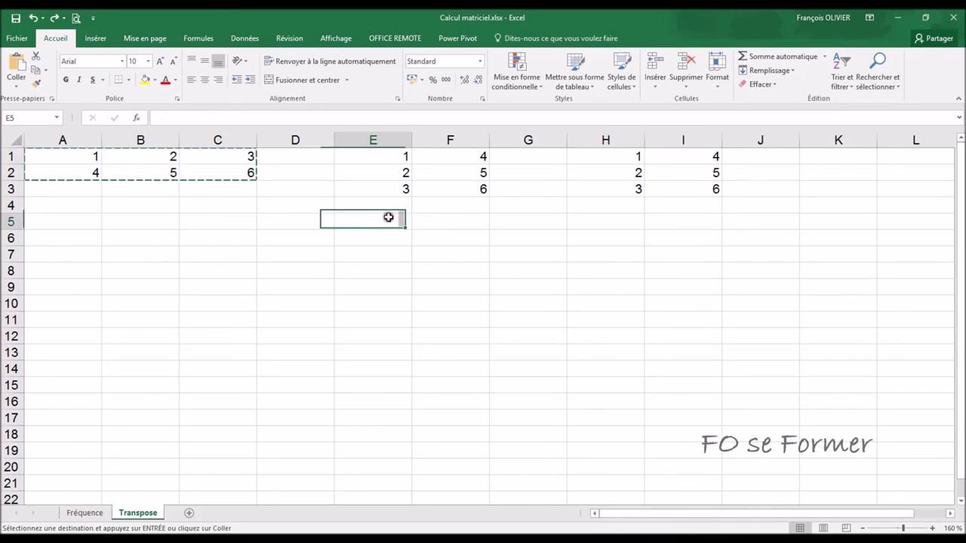
pyautogui.click(16, 85)
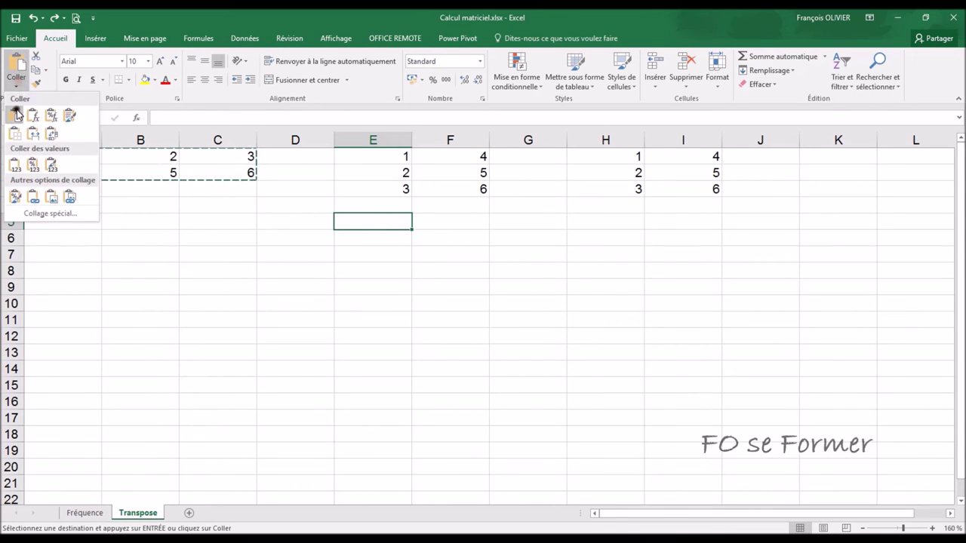
pyautogui.click(34, 213)
pyautogui.moveTo(392, 224); pyautogui.dragTo(571, 236)
pyautogui.click(620, 387)
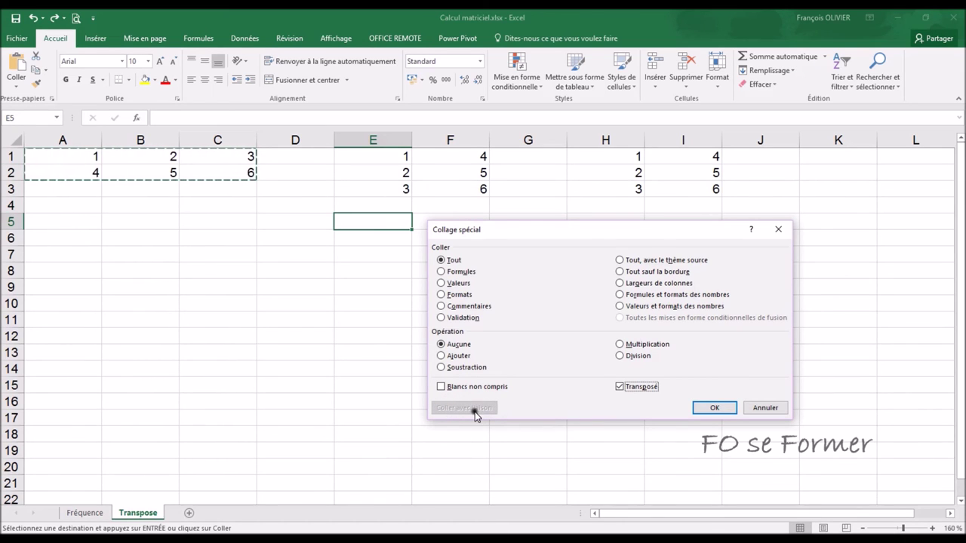
pyautogui.click(620, 387)
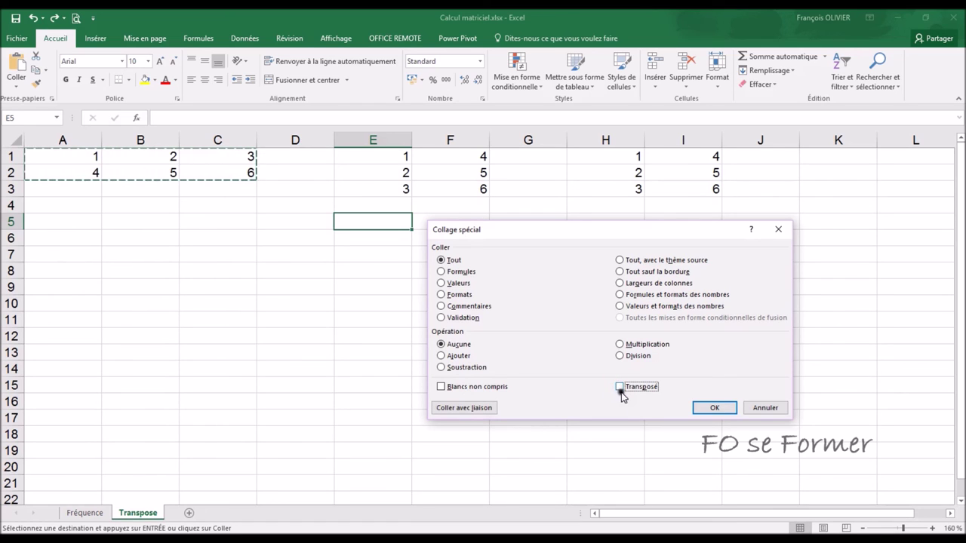
pyautogui.click(758, 408)
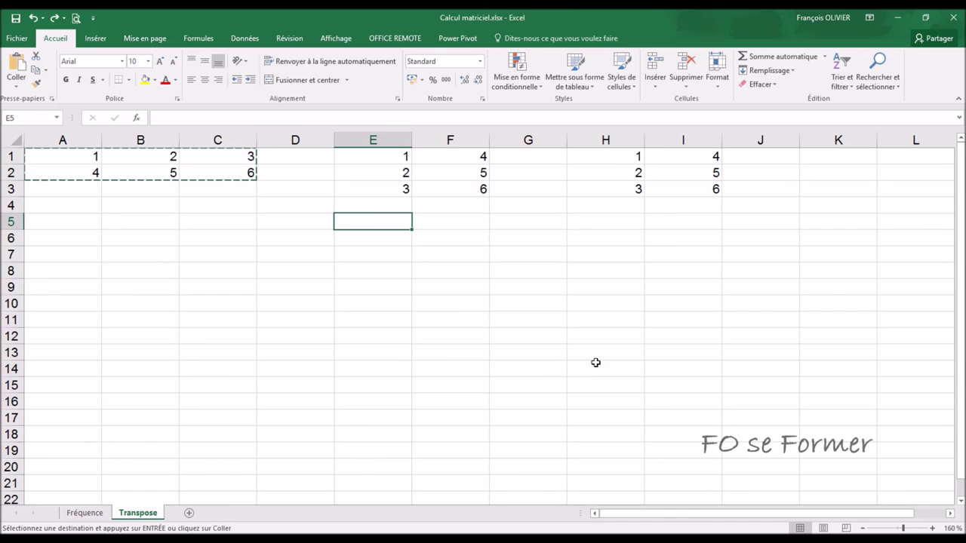